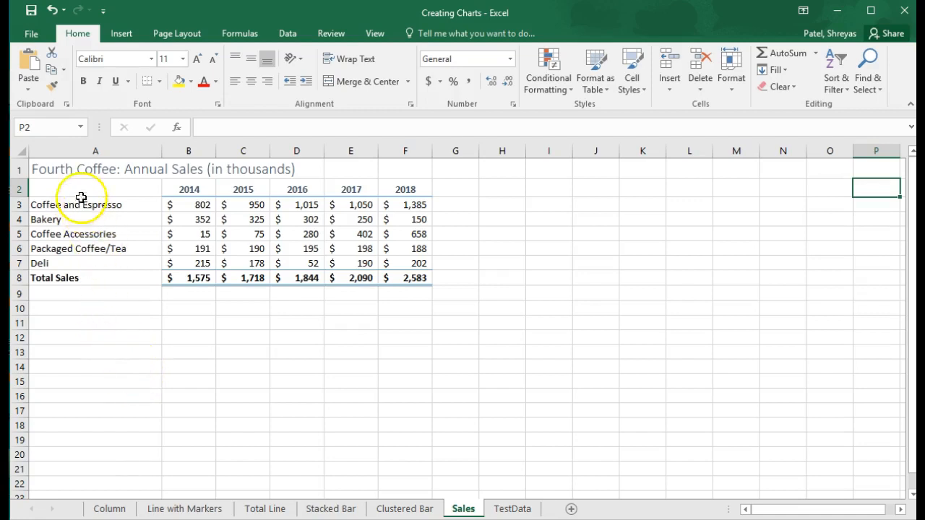
Insert a 2-D pie chart from the category names and 2014 sales in A2:B7, excluding the Total Sales row.
mouse_move(74, 188)
left_mouse_down()
mouse_move(124, 206)
mouse_move(191, 264)
left_mouse_up()
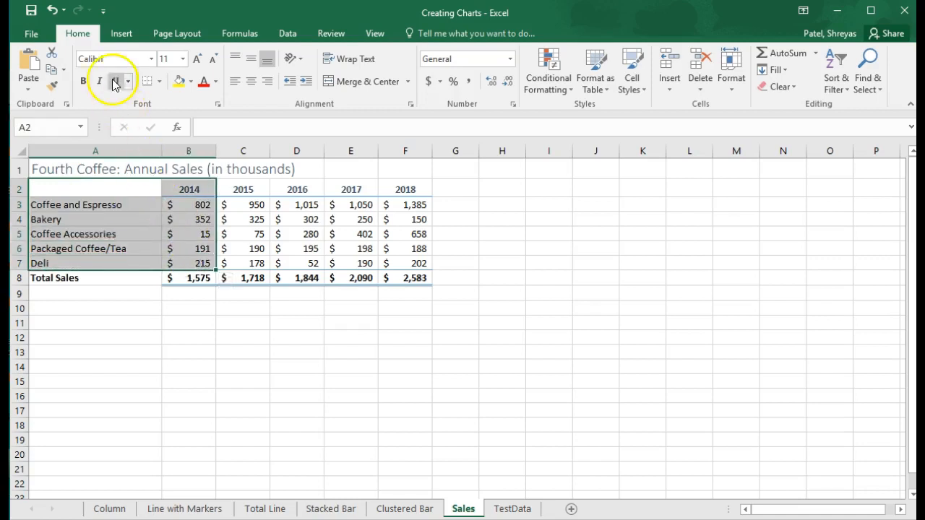
left_click(116, 35)
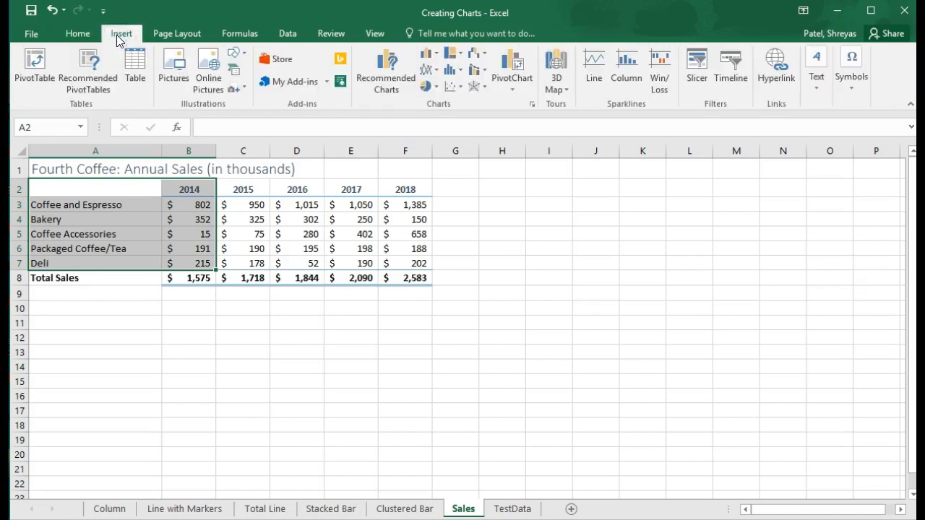
left_click(427, 88)
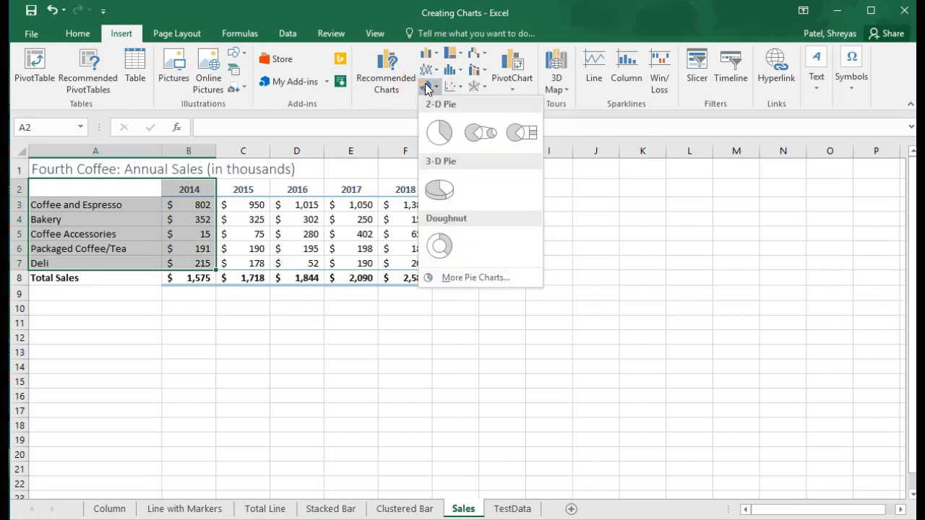
left_click(437, 135)
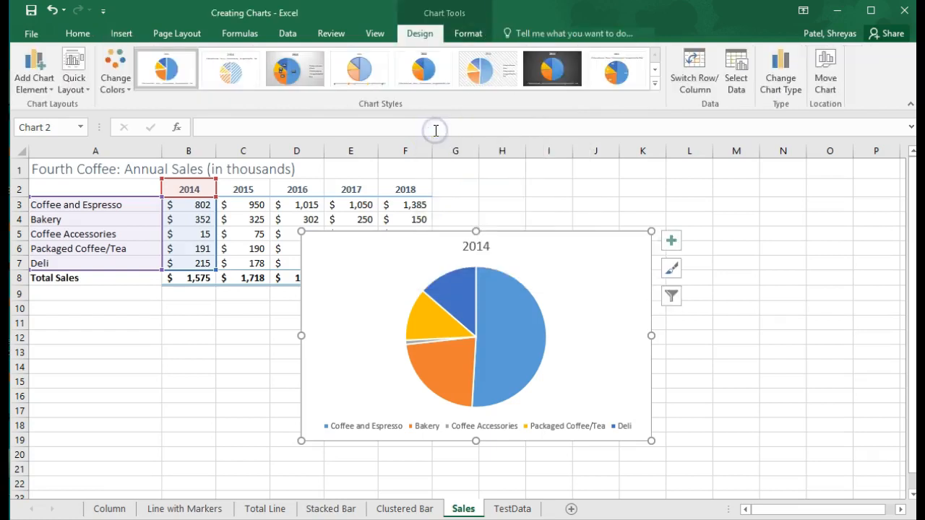
Format the pie chart with category and percentage labels in the style with coloured labels outside the slices, and reposition it beside the sales table.
left_click(85, 88)
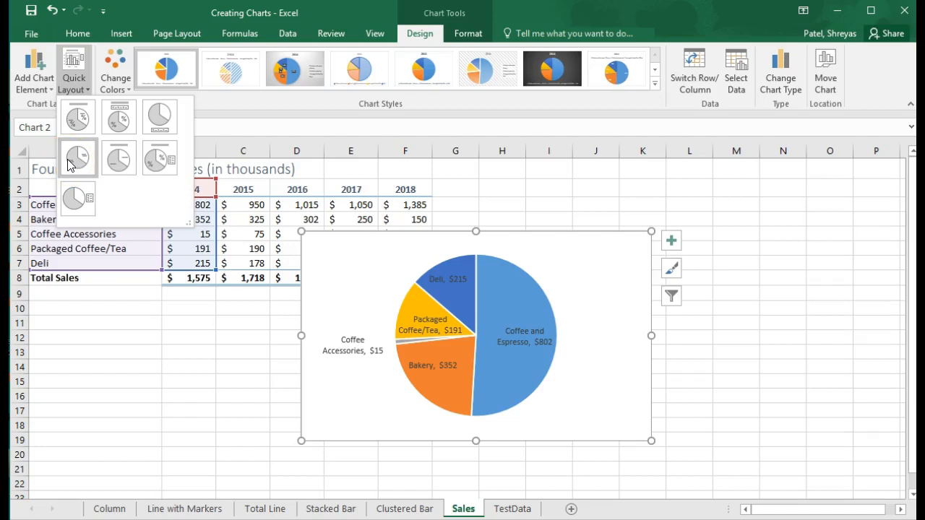
left_click(73, 123)
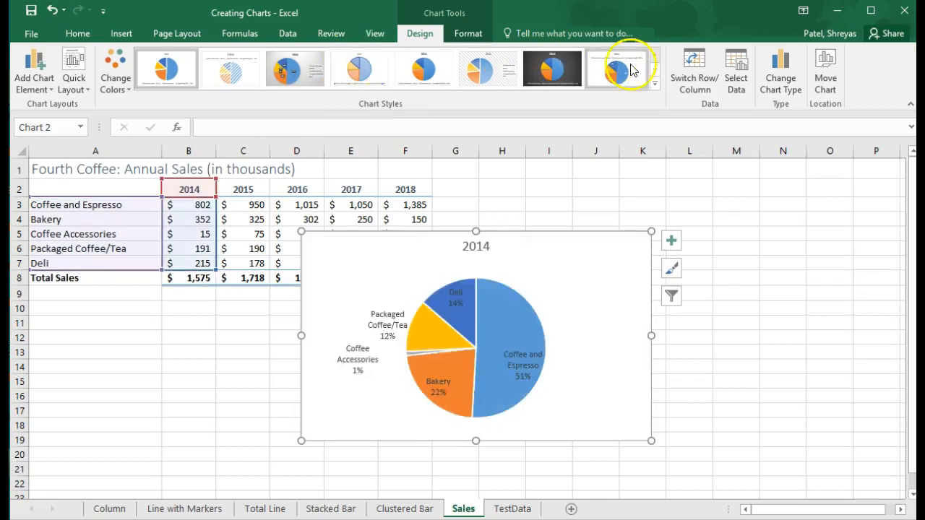
left_click(655, 83)
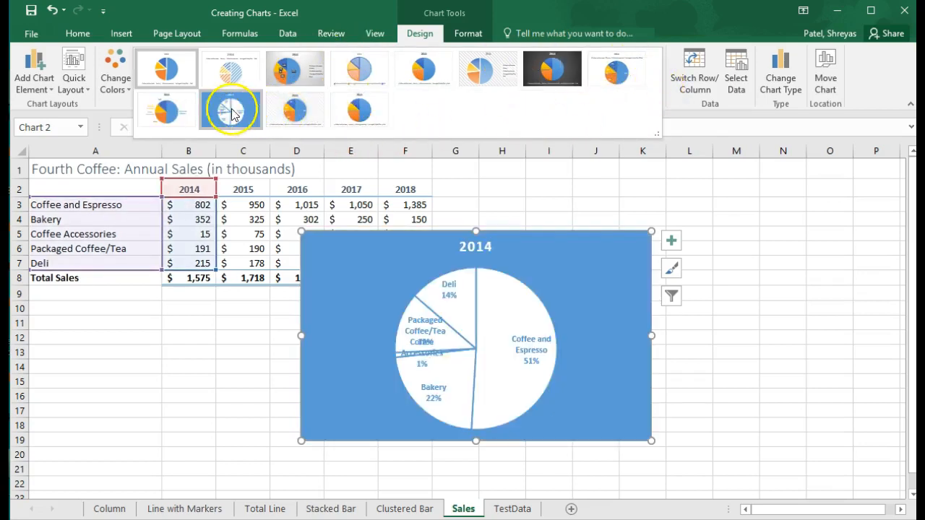
left_click(179, 118)
left_click_drag(506, 261, 674, 212)
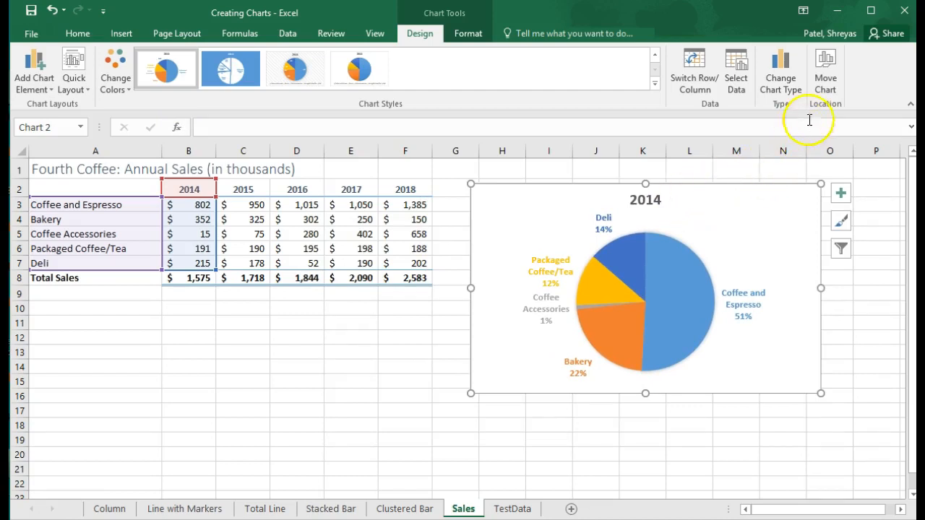
Move the pie chart to a new sheet named "2014 Pie" and apply the first Colorful palette.
left_click(826, 81)
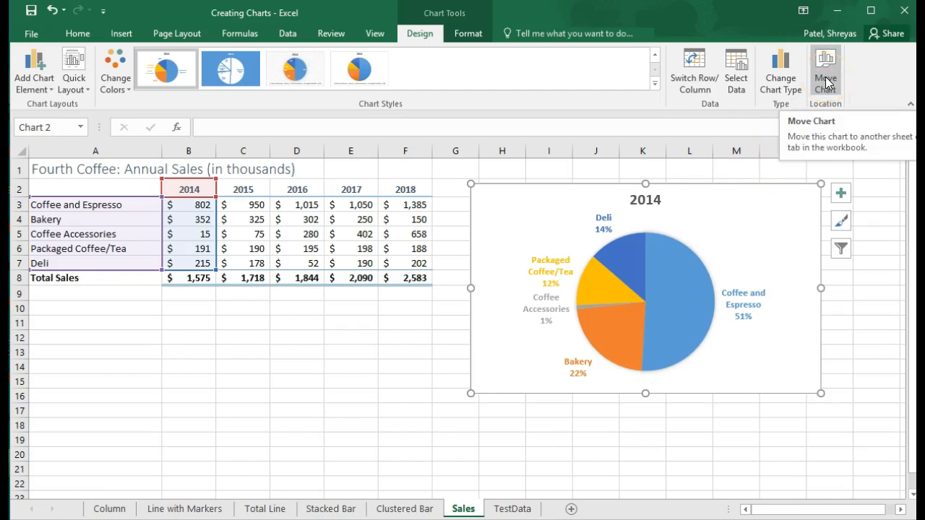
left_click(827, 82)
left_click_drag(433, 191, 344, 183)
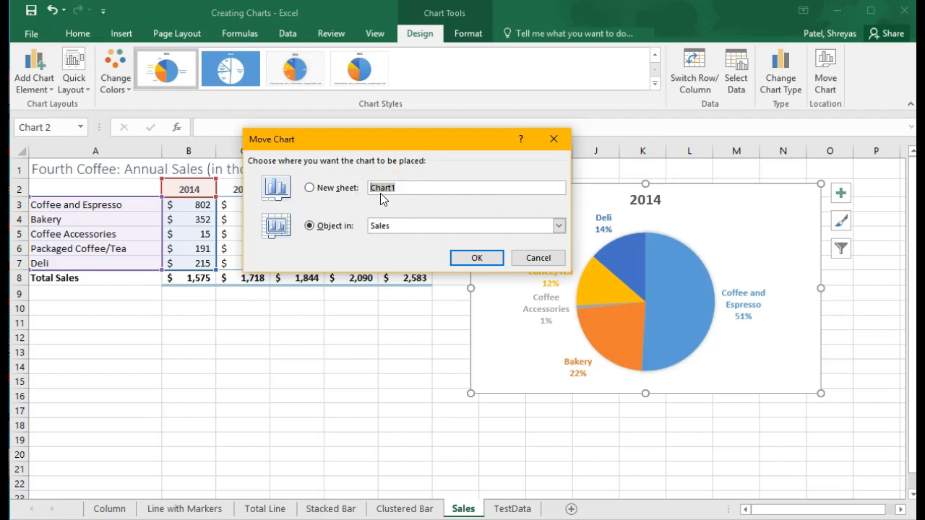
type("2014 Pie")
left_click(477, 258)
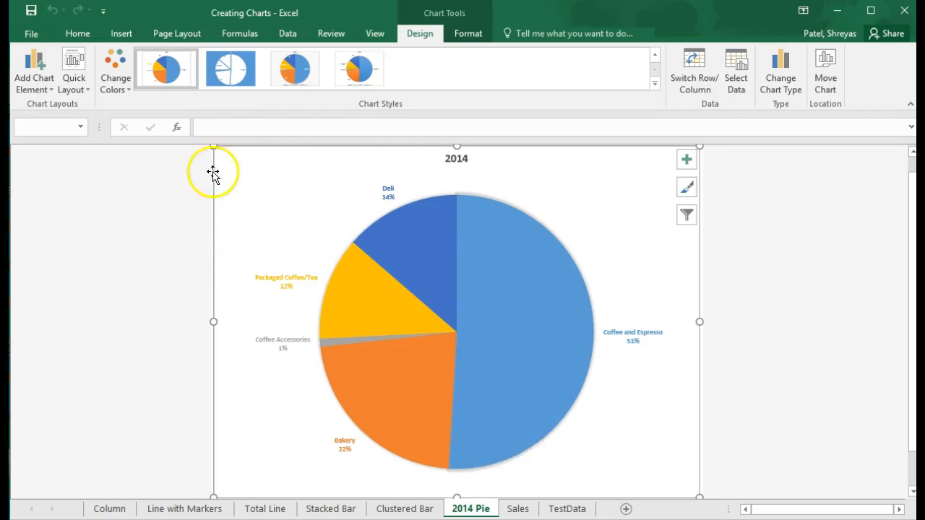
left_click(127, 88)
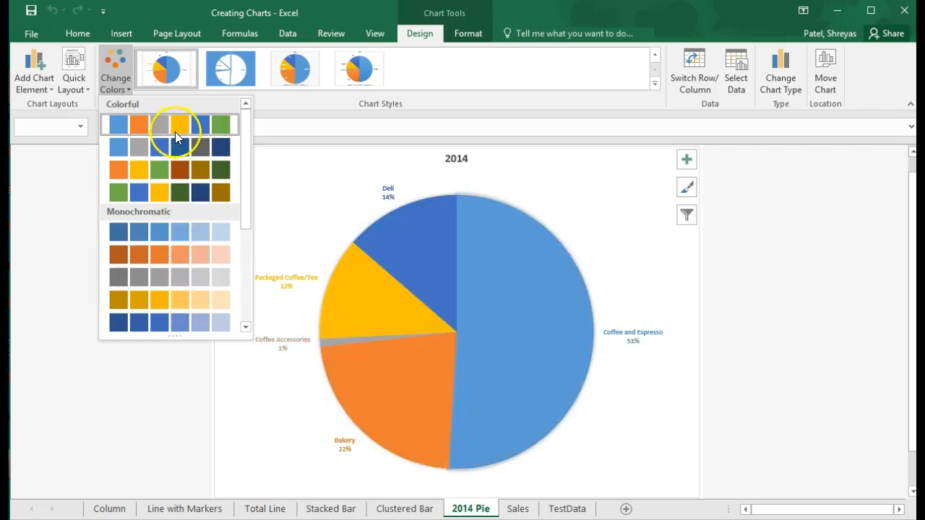
left_click(175, 130)
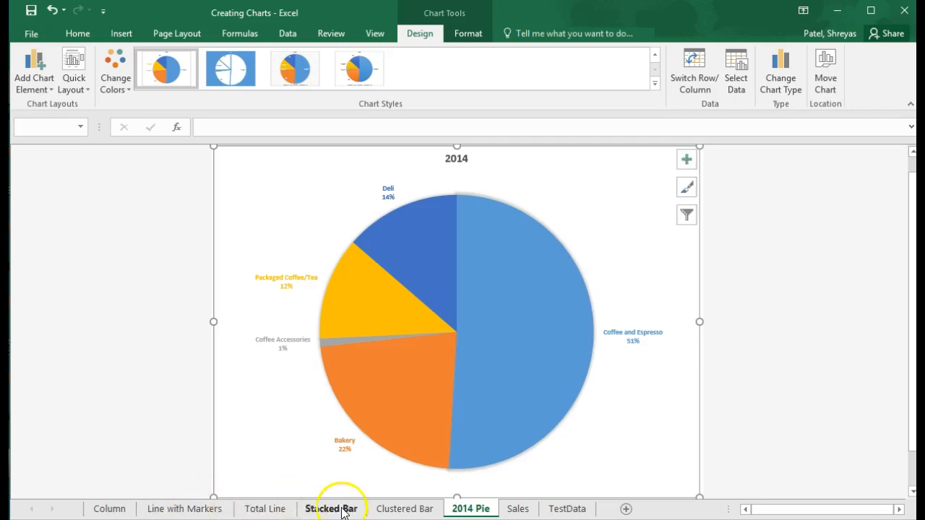
Apply Layout 5, which includes a data table, to the chart on the Column sheet.
left_click(121, 511)
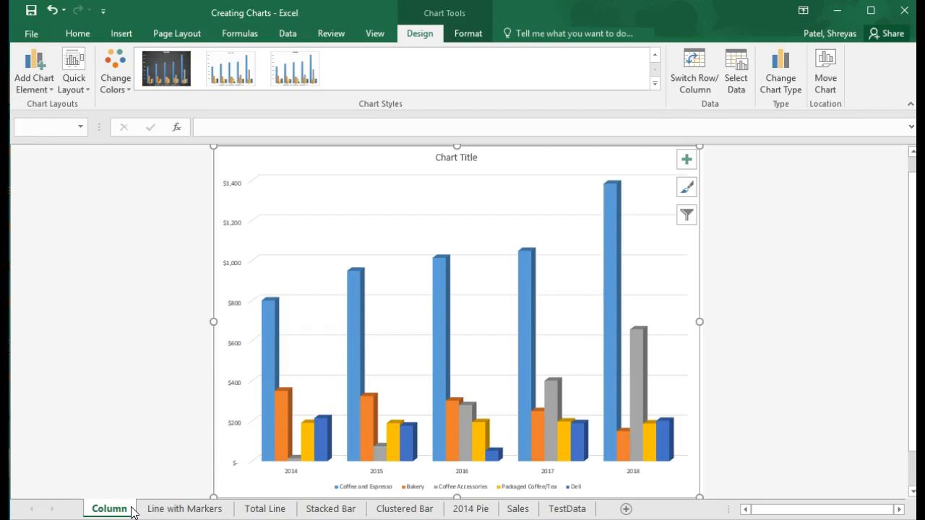
left_click(422, 36)
left_click(85, 84)
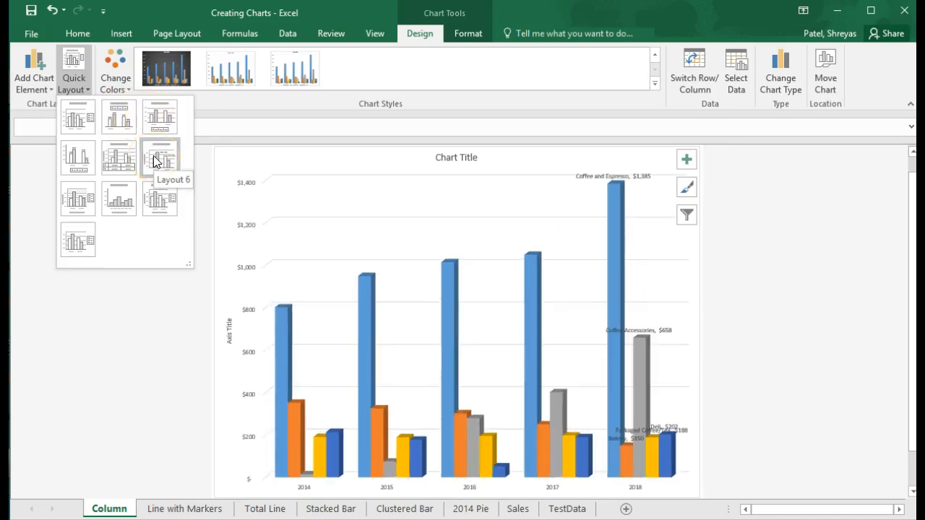
left_click(118, 162)
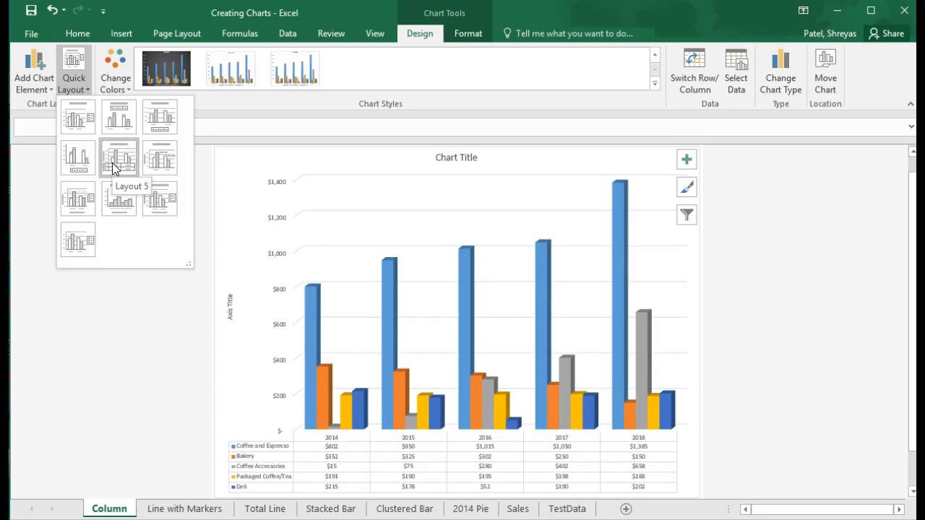
left_click(112, 166)
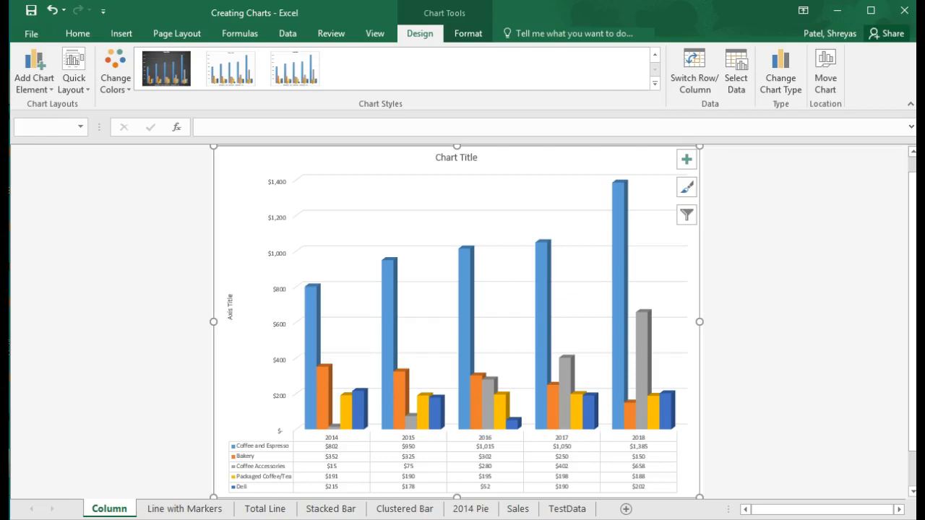
Examine the options for adding axes, axis titles, chart title, data labels, gridlines and legend to the column chart.
left_click(50, 91)
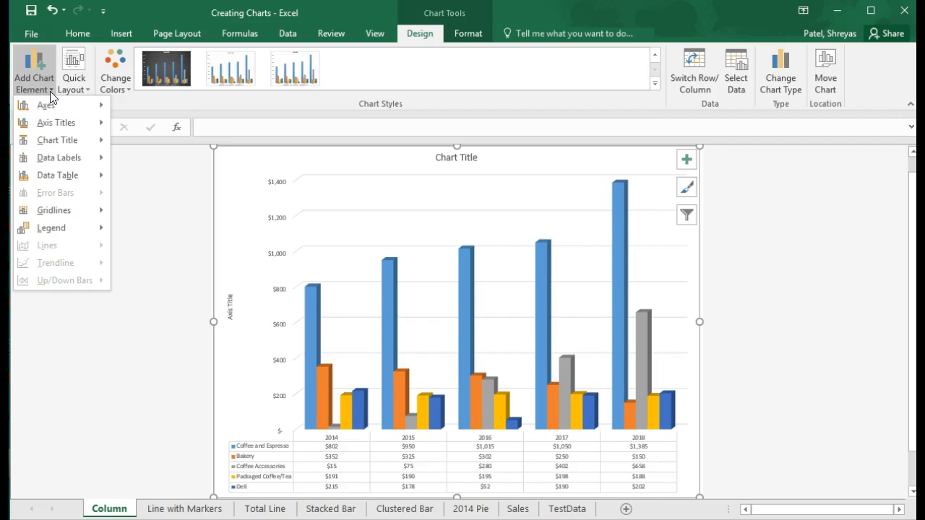
mouse_move(91, 109)
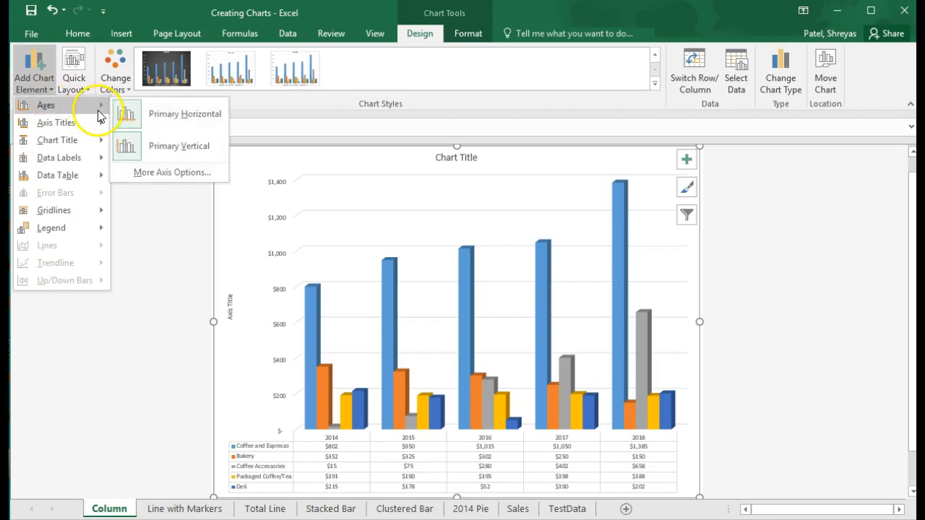
mouse_move(78, 129)
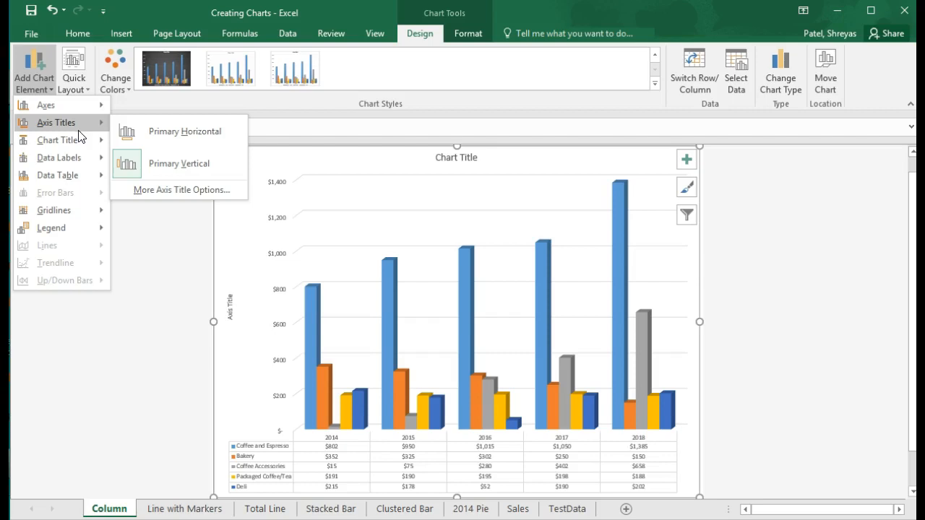
left_click(71, 140)
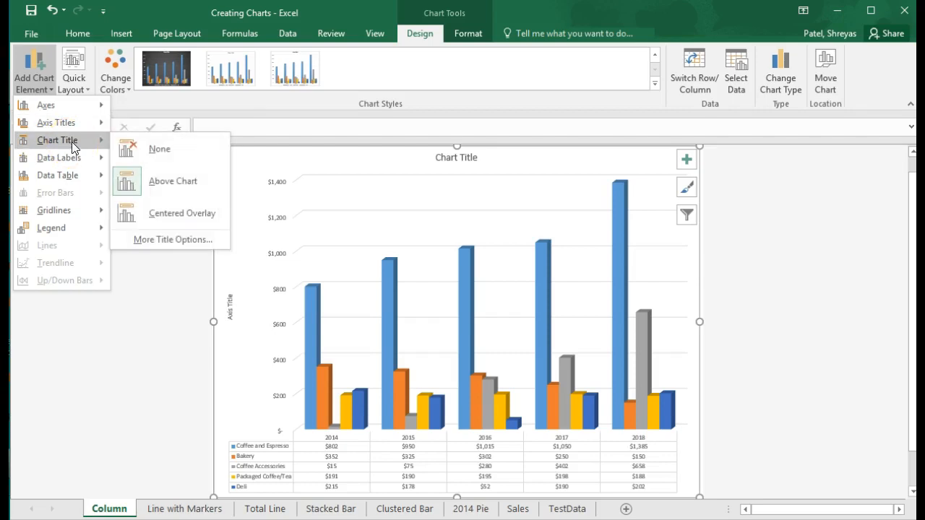
left_click(150, 154)
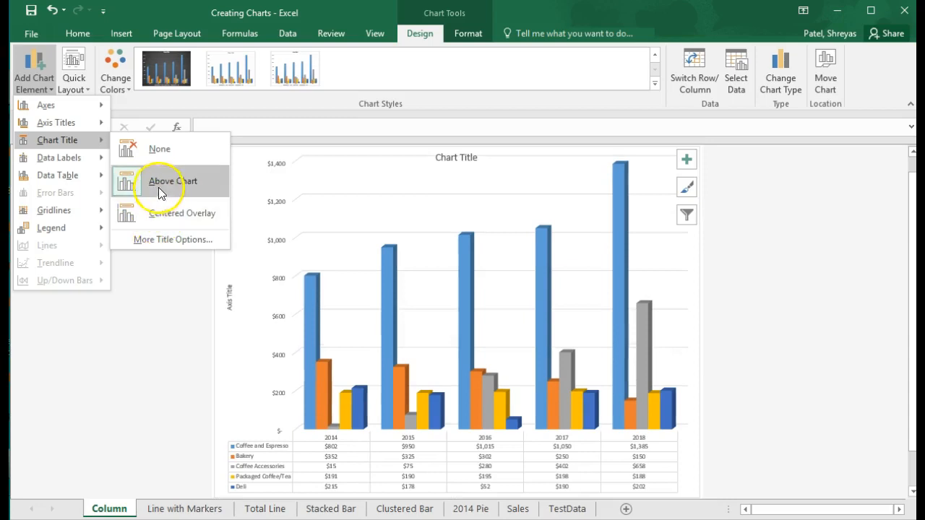
mouse_move(67, 162)
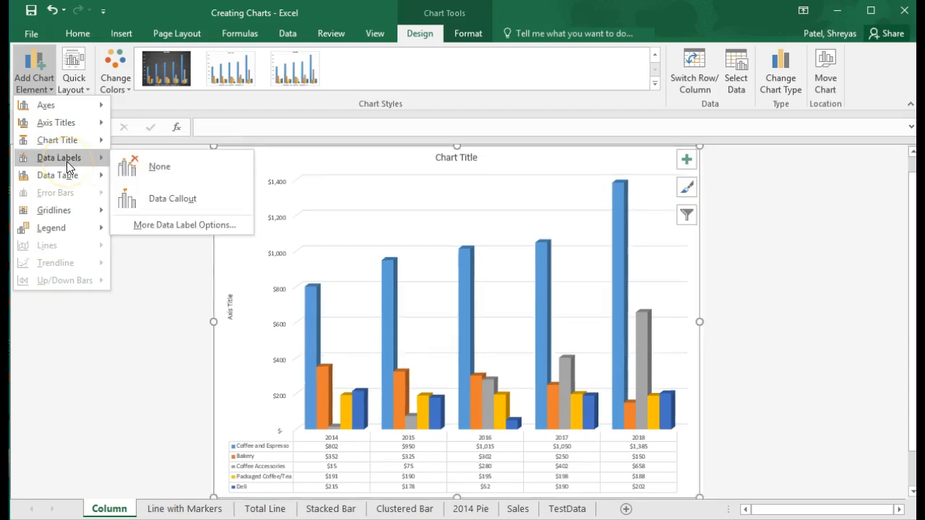
left_click(78, 164)
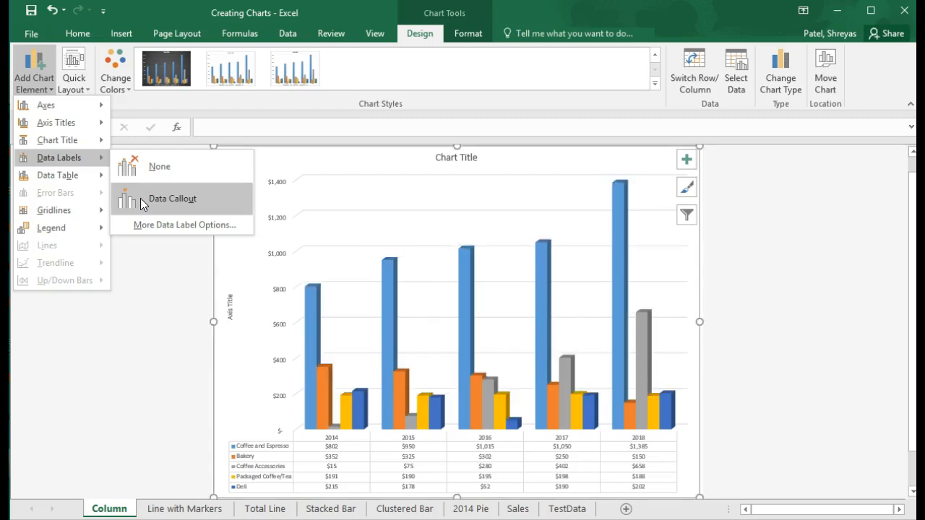
left_click(70, 208)
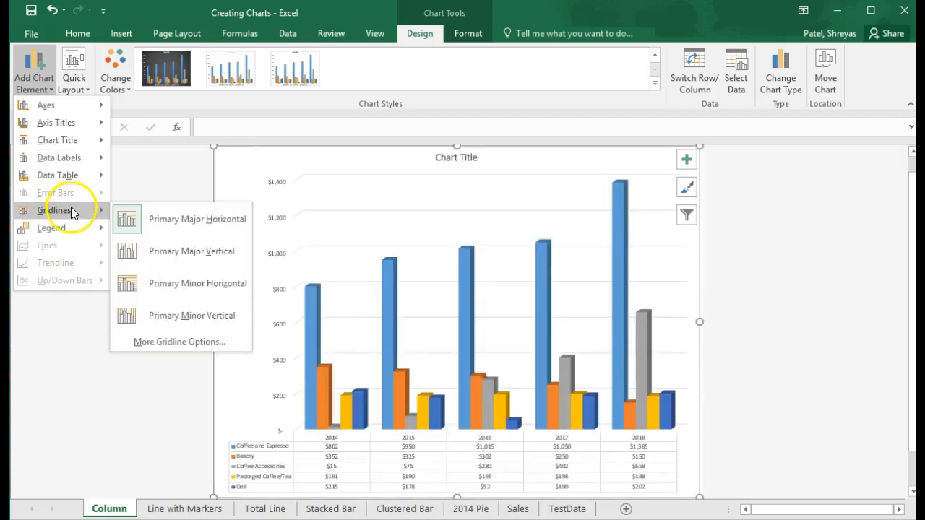
left_click(70, 225)
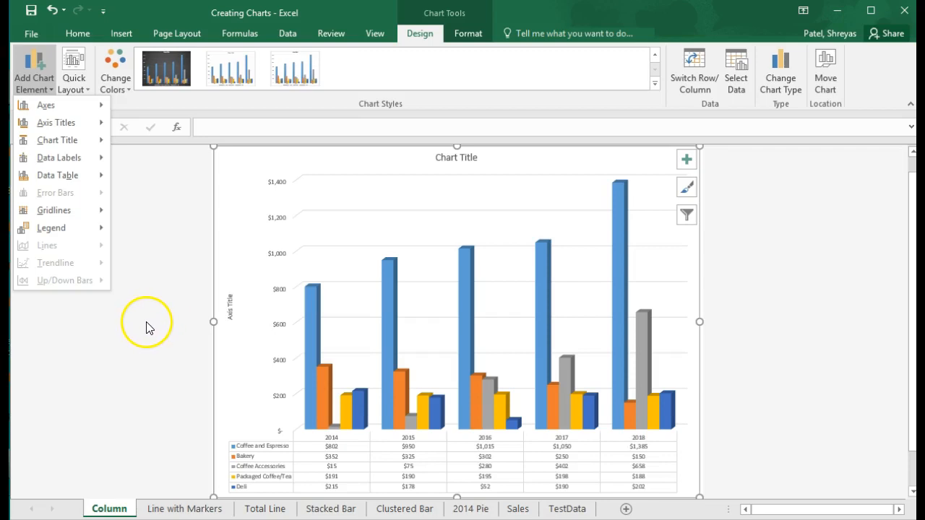
Try a legend and data labels on the column chart, leaving both turned off.
left_click(687, 160)
left_click(687, 161)
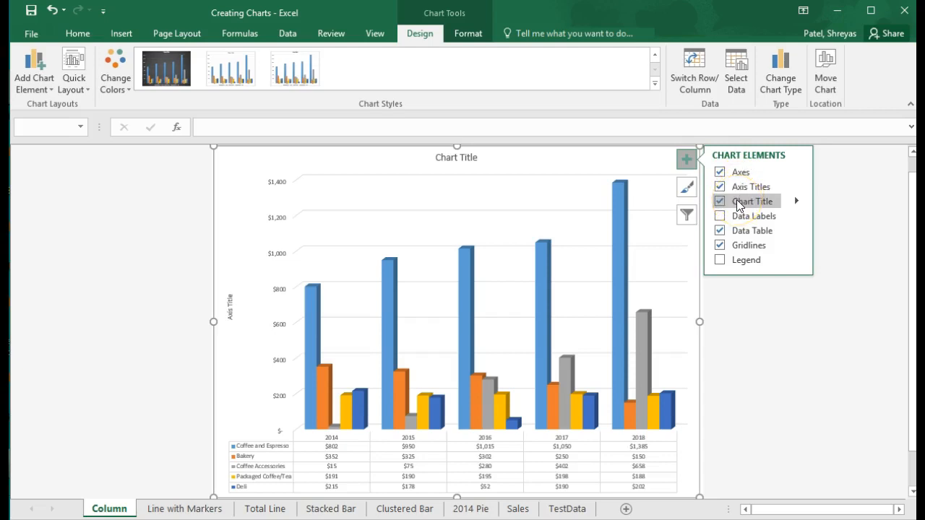
left_click(718, 260)
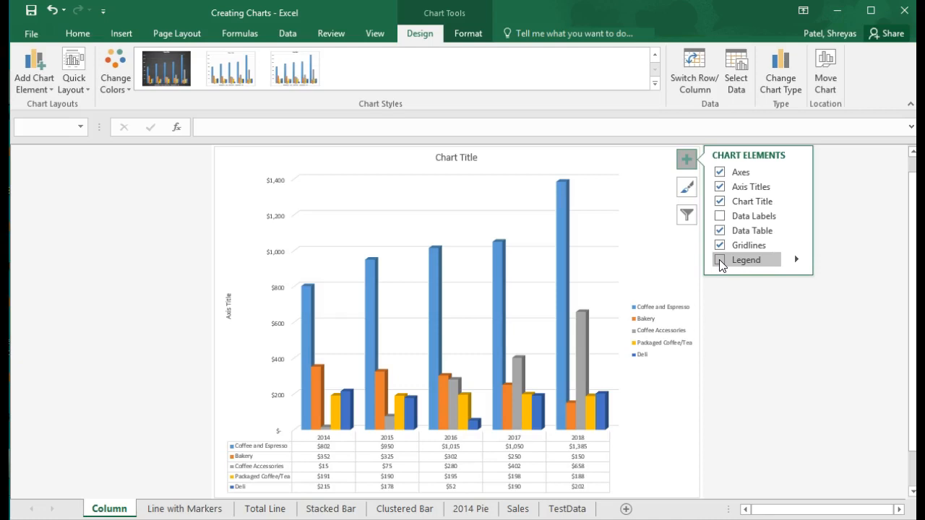
left_click(719, 260)
left_click(721, 216)
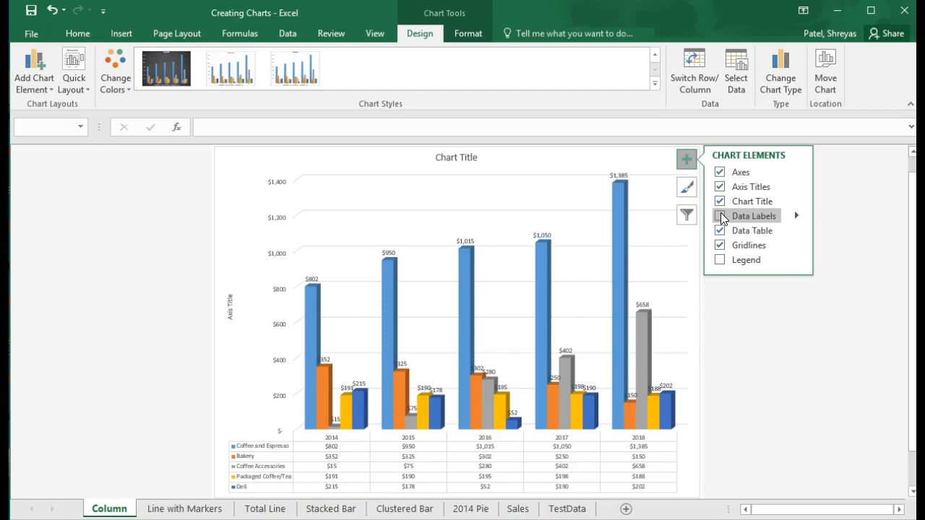
left_click(720, 216)
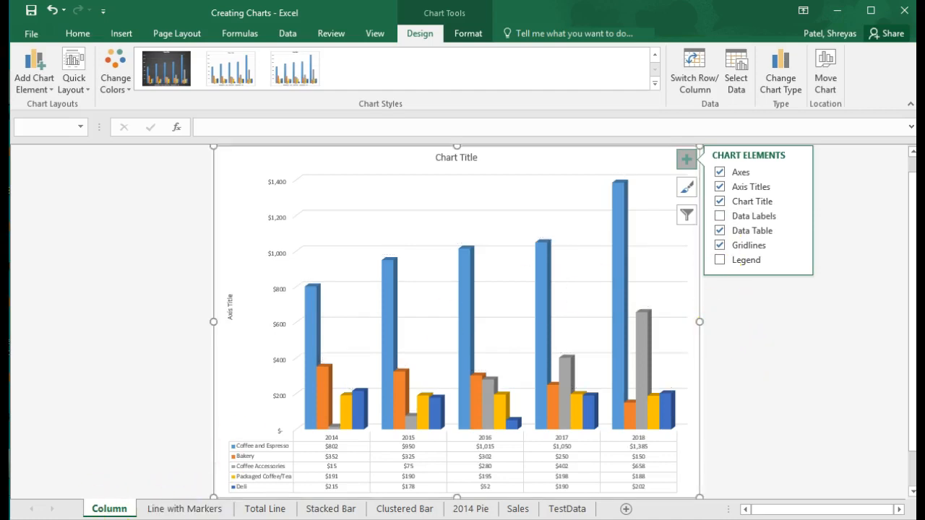
left_click(167, 240)
left_click(153, 223)
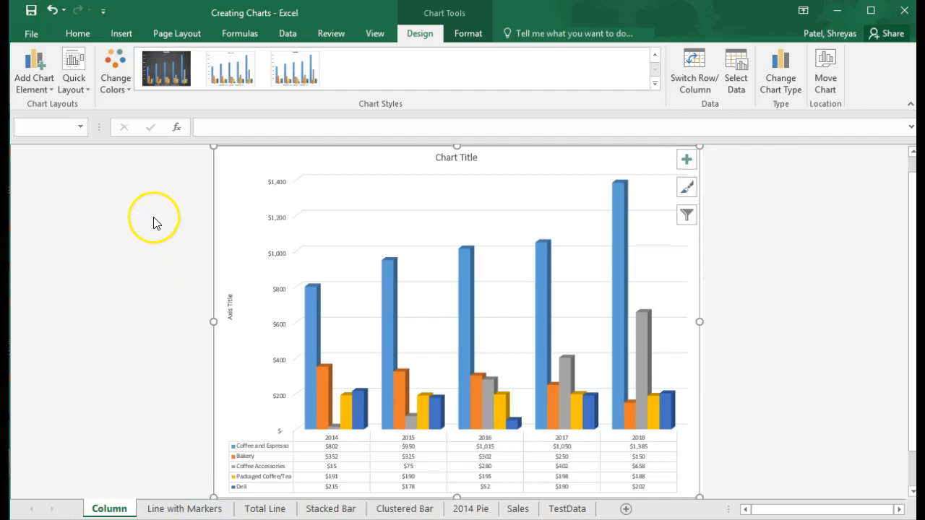
Save the workbook.
left_click(32, 11)
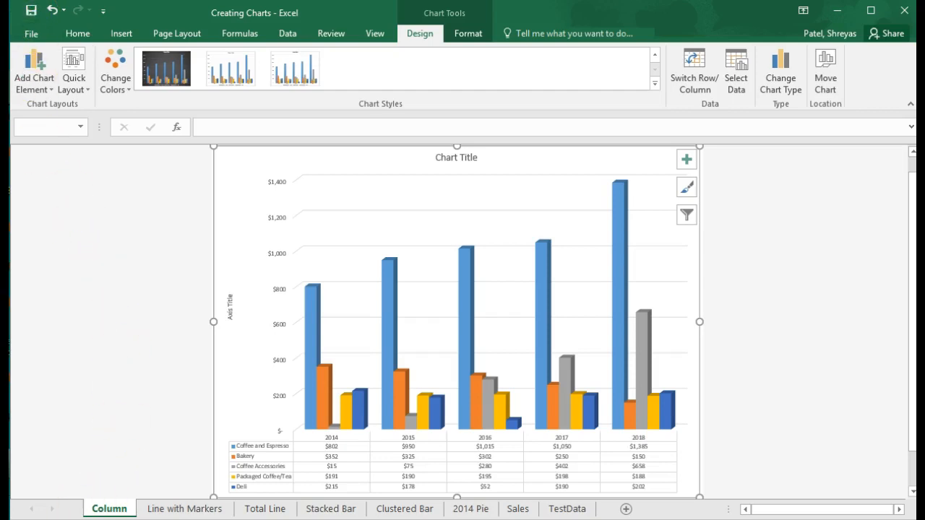